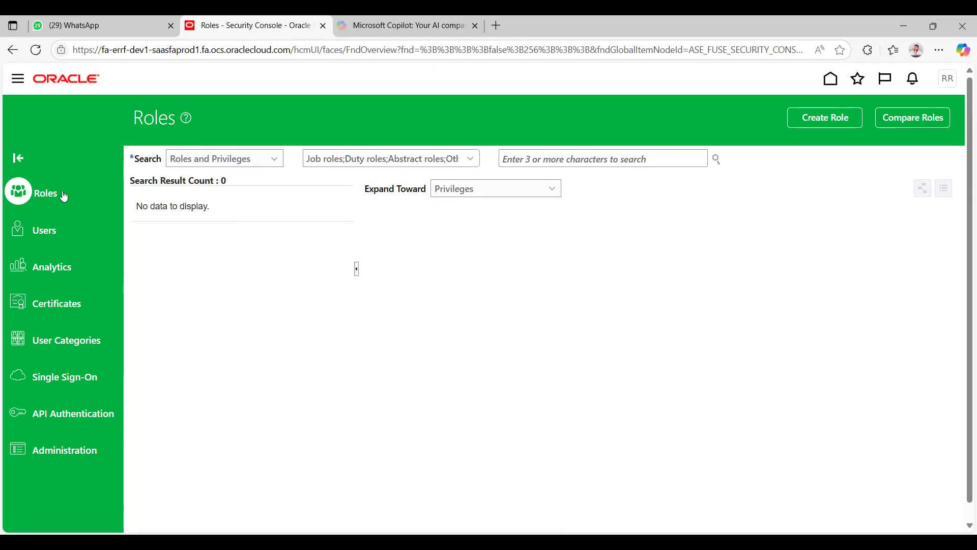
# Step: View the user accounts page and return to the roles page
pyautogui.click(55, 235)
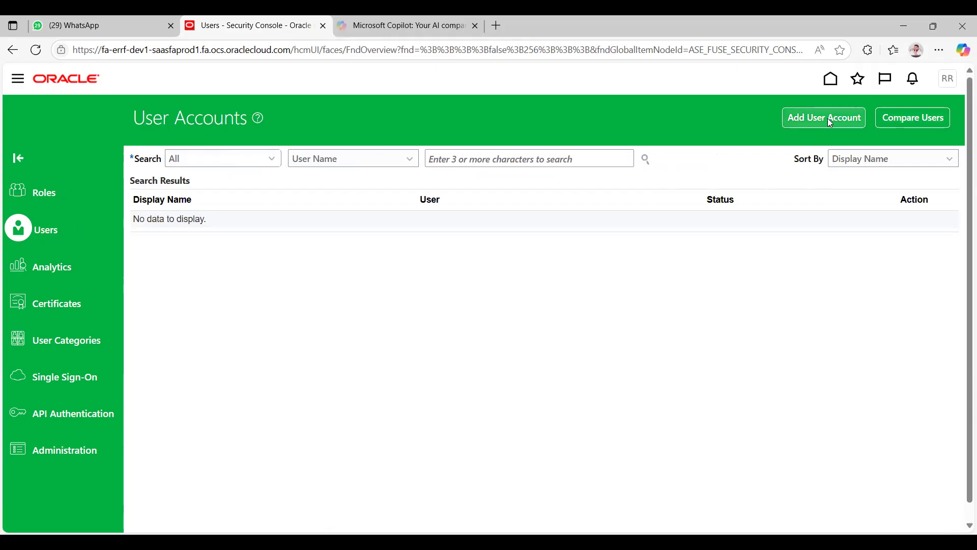
pyautogui.click(41, 192)
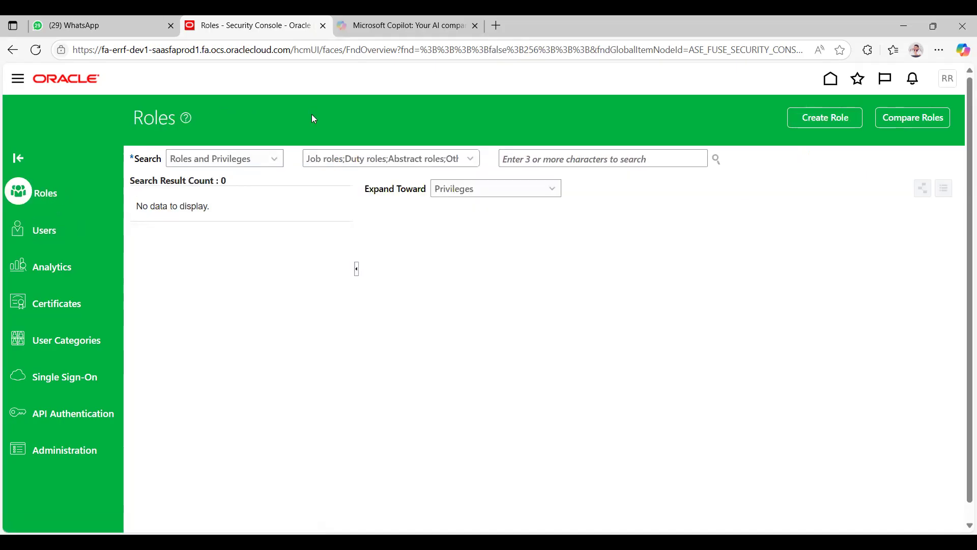
# Step: Search the roles and privileges for "Accoun" and clear the search text
pyautogui.click(551, 156)
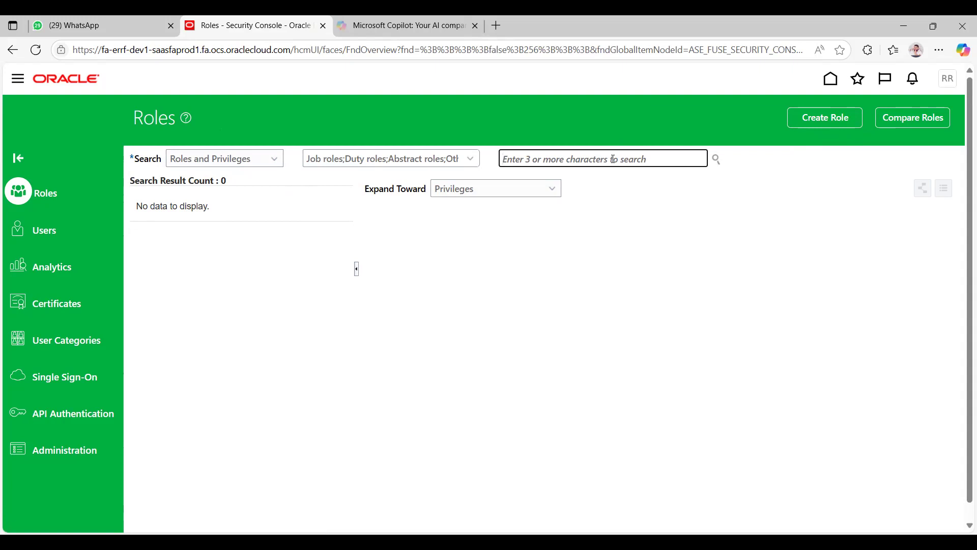
pyautogui.write('Accoun')
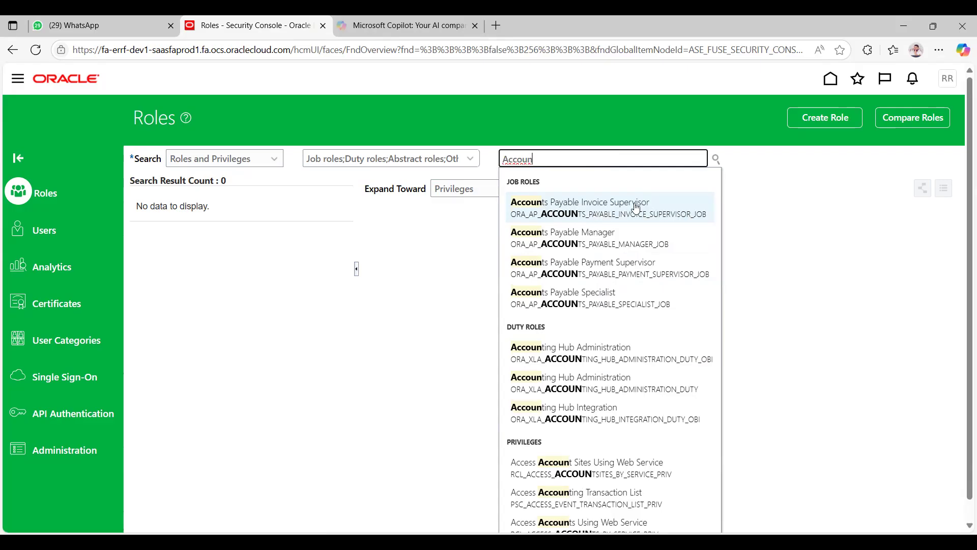
pyautogui.click(807, 196)
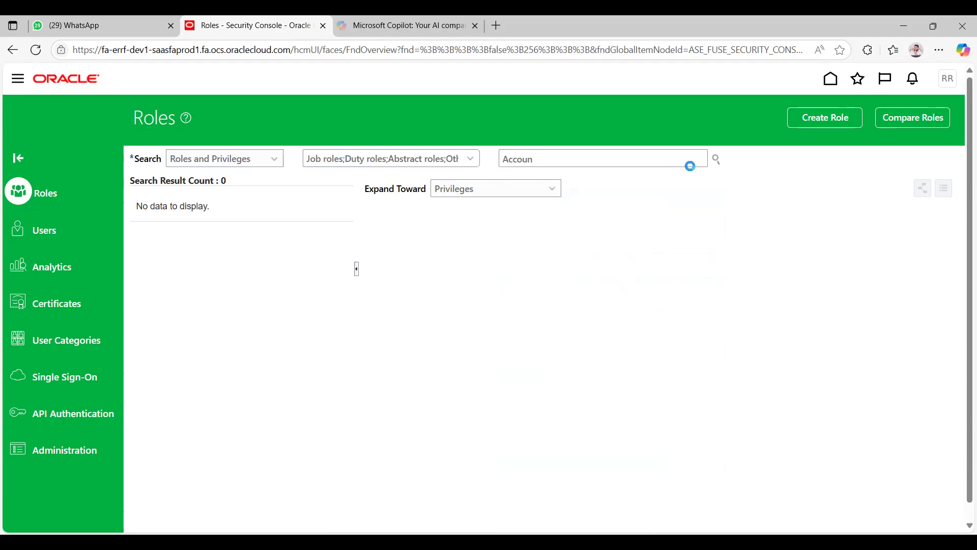
pyautogui.click(572, 158)
pyautogui.press('BackSpace')
pyautogui.press('BackSpace')
pyautogui.press('BackSpace')
pyautogui.press('BackSpace')
pyautogui.press('BackSpace')
pyautogui.press('BackSpace')
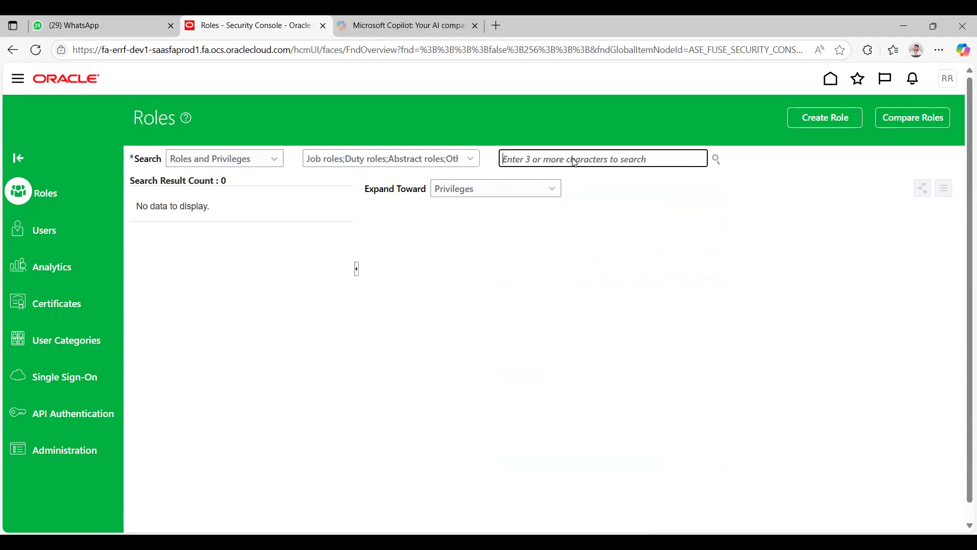
pyautogui.click(789, 288)
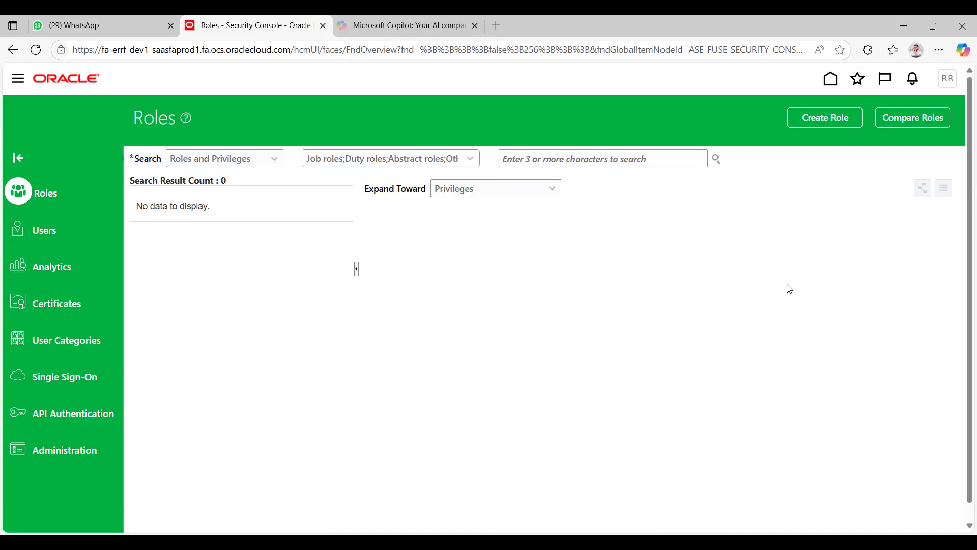
pyautogui.click(828, 120)
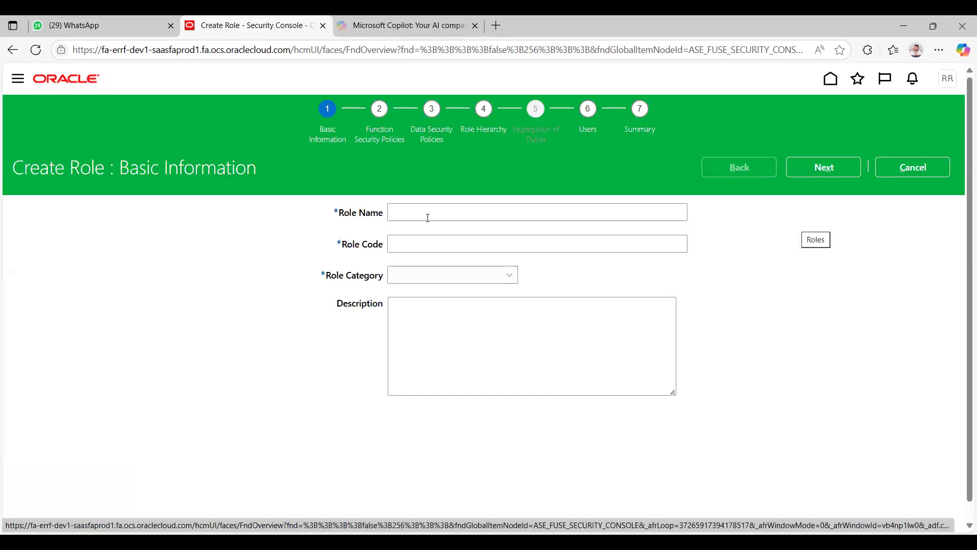
pyautogui.click(416, 251)
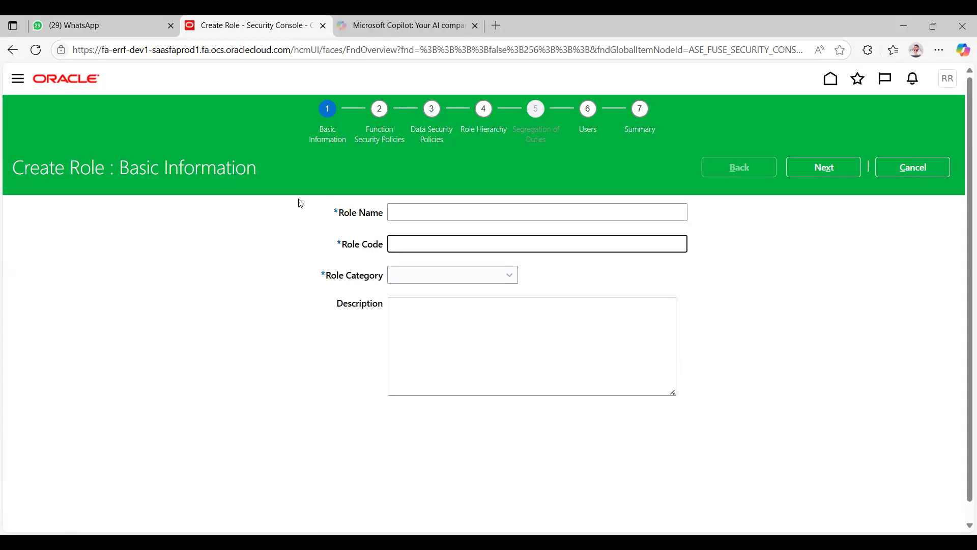
pyautogui.click(911, 167)
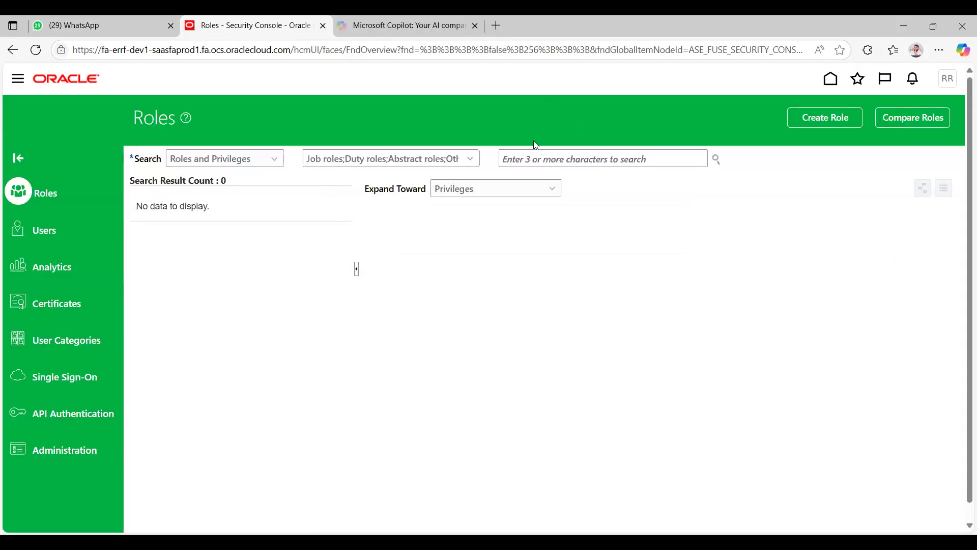
# Step: Search the roles for "General" and display the General Accountant job role
pyautogui.click(525, 159)
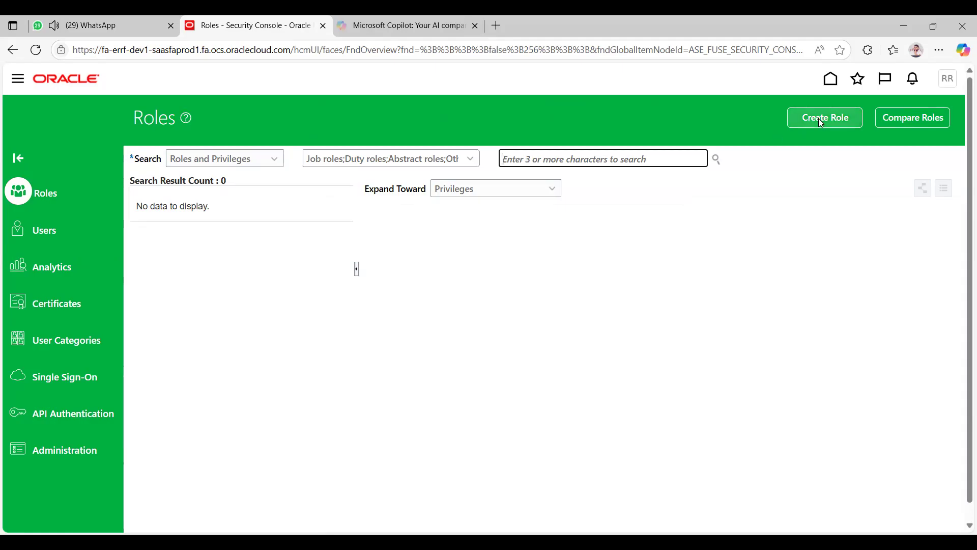
pyautogui.click(603, 155)
pyautogui.write('General')
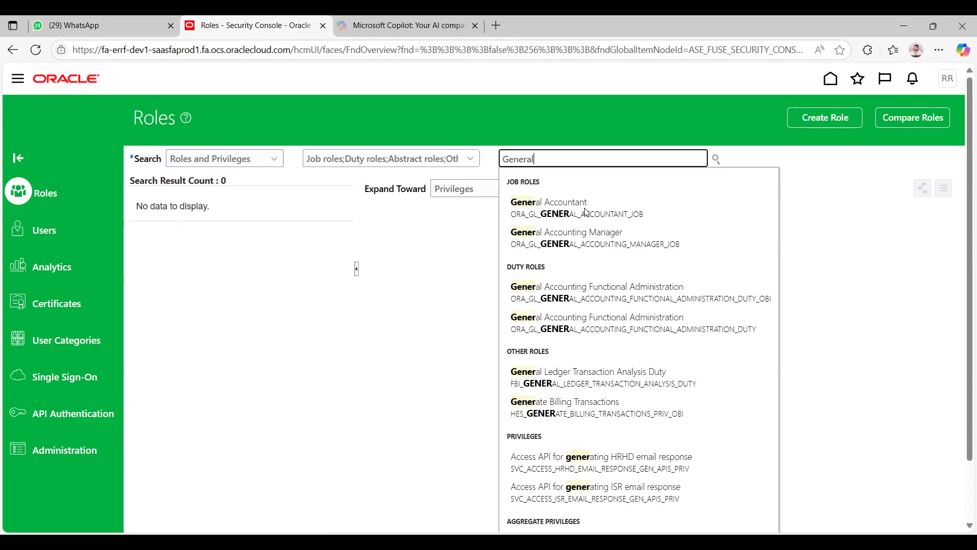
pyautogui.click(554, 210)
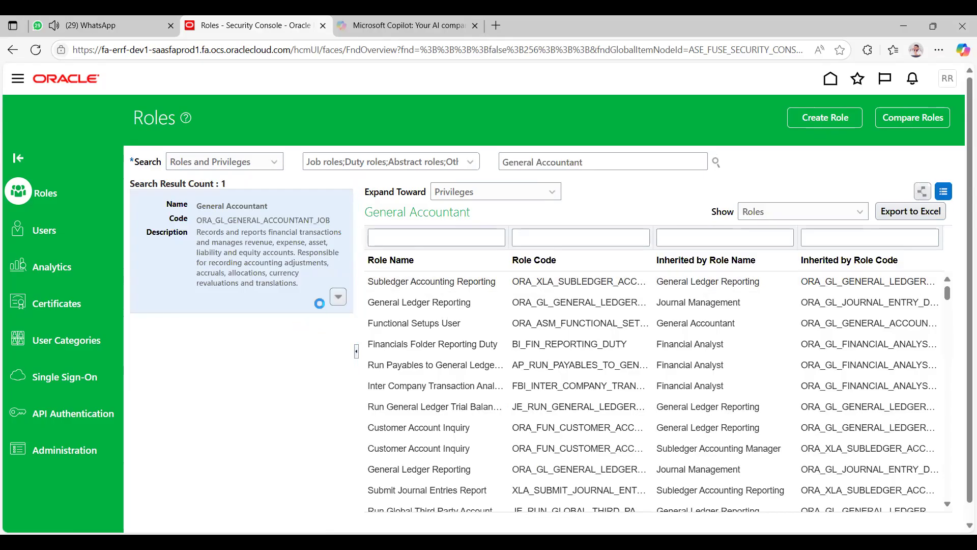
pyautogui.click(338, 296)
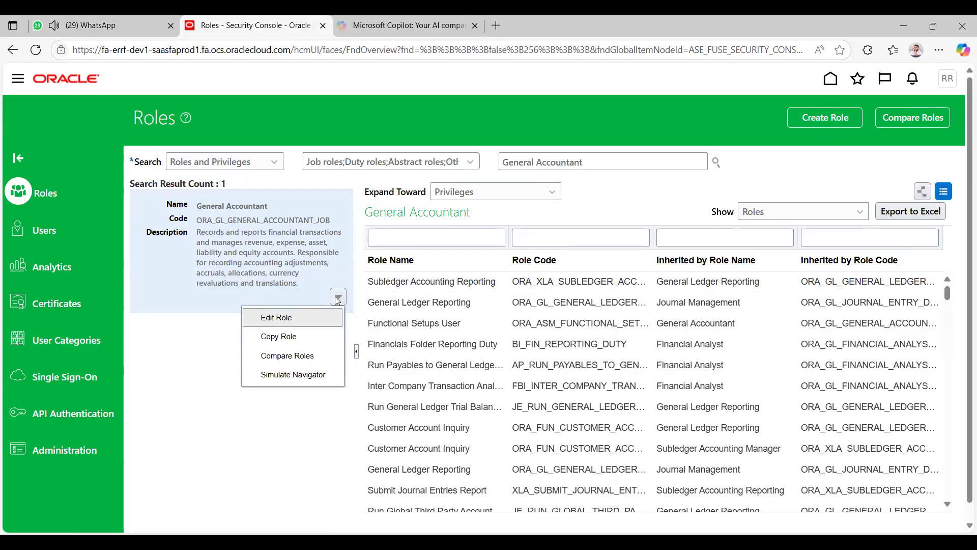
pyautogui.click(301, 339)
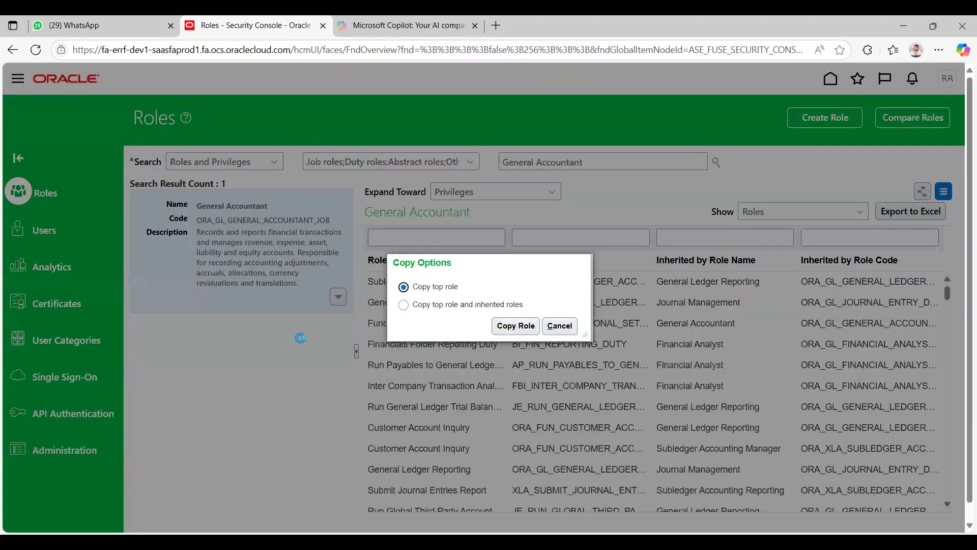
pyautogui.click(501, 324)
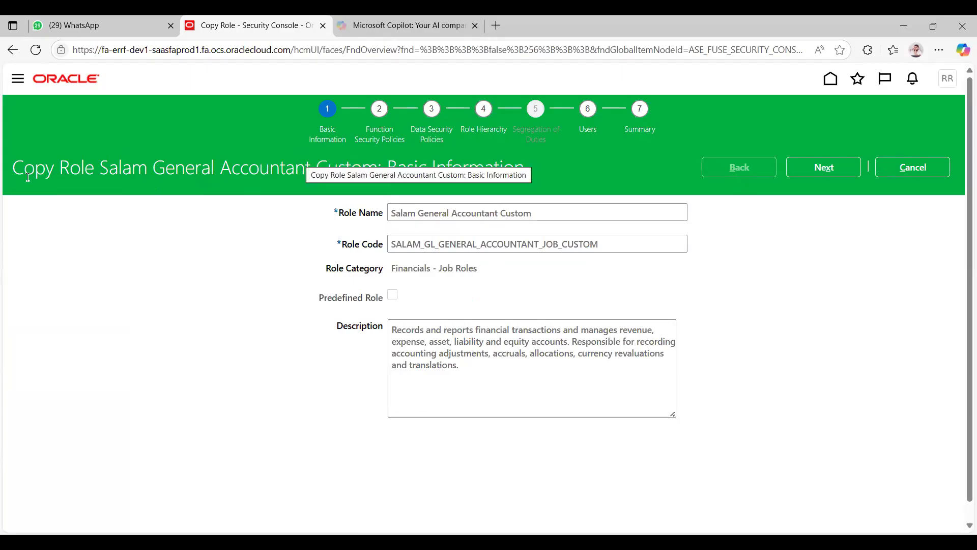
pyautogui.tripleClick(85, 166)
pyautogui.click(213, 326)
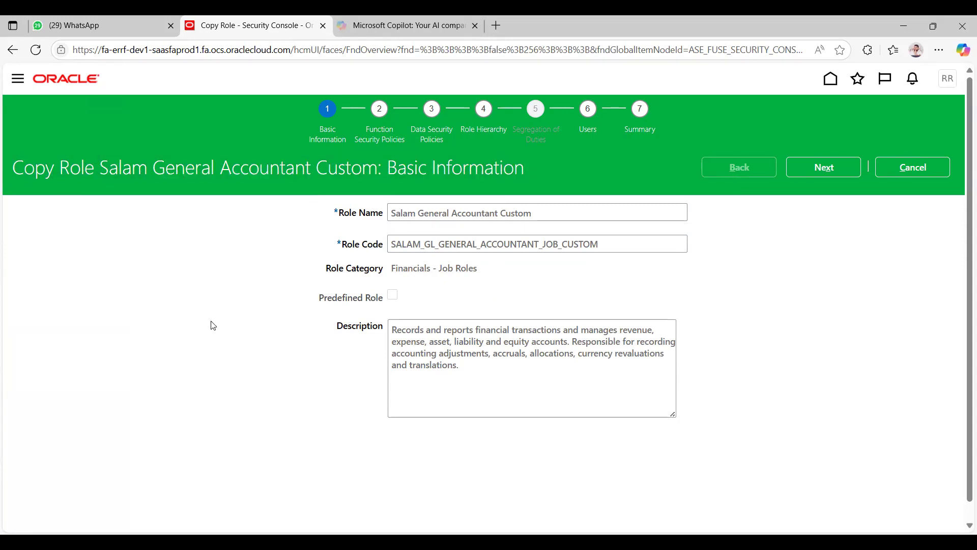
pyautogui.click(903, 163)
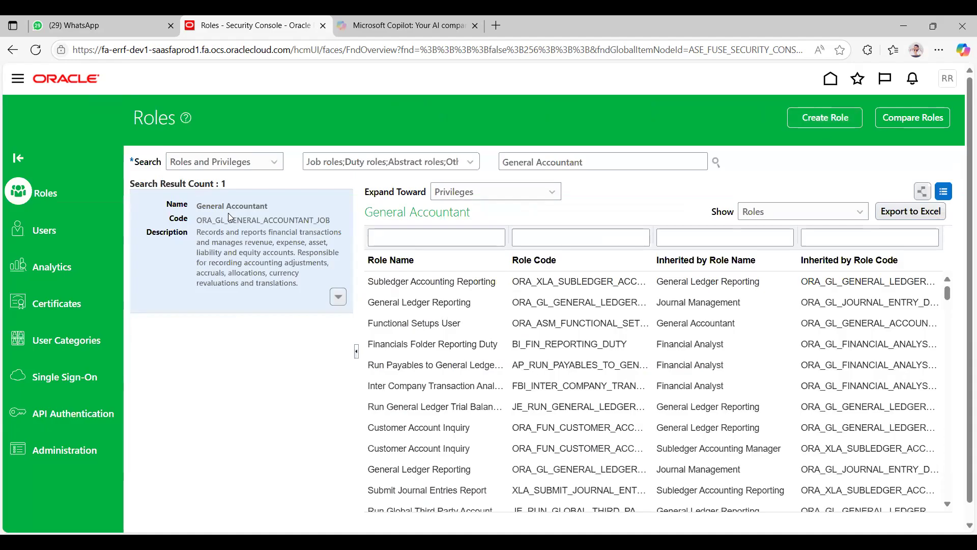
# Step: Start creating a new role with the role name ATS CC and the role code ATS_CC
pyautogui.click(840, 120)
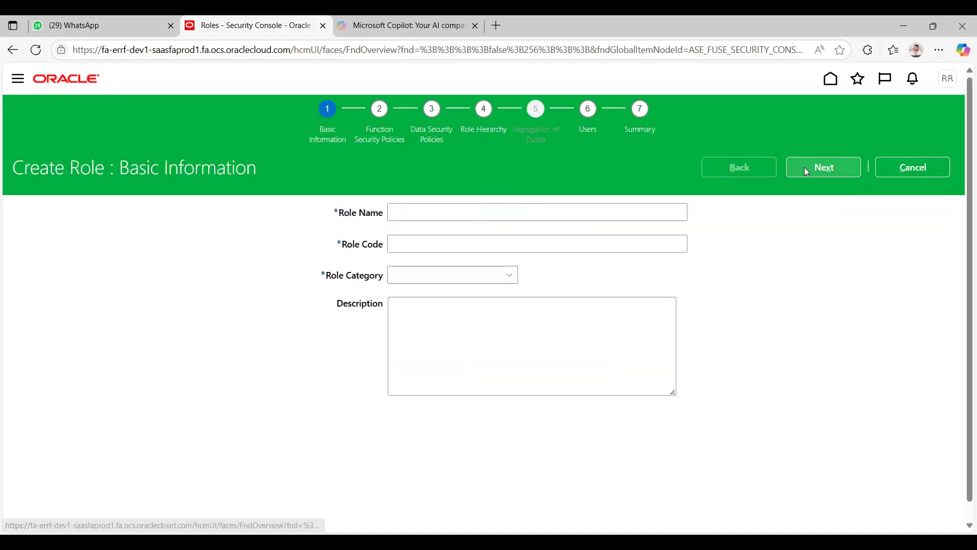
pyautogui.click(473, 212)
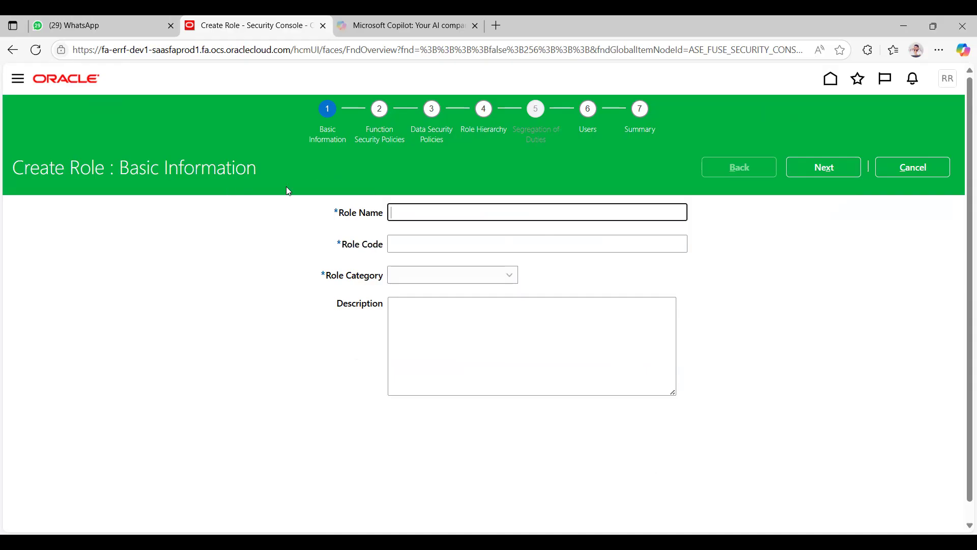
pyautogui.write('ATS CC')
pyautogui.click(676, 279)
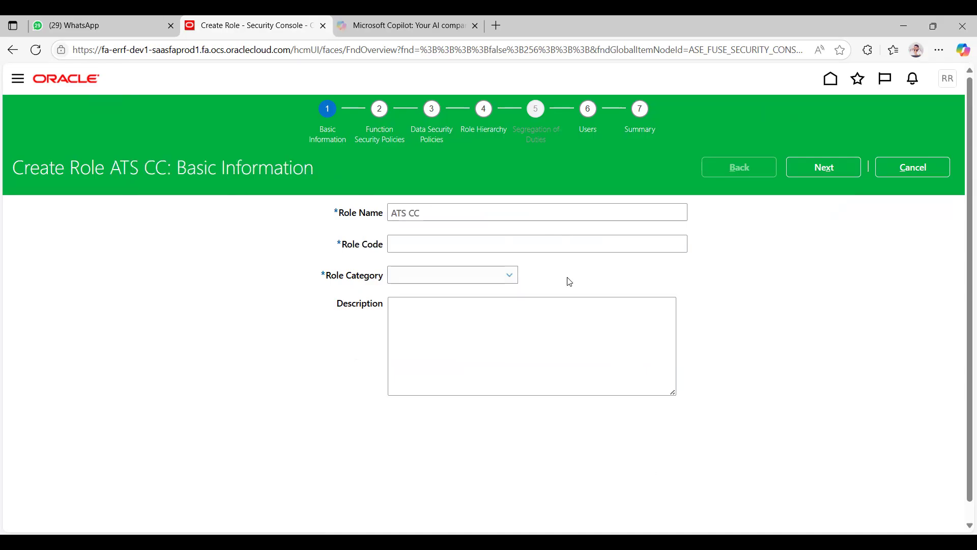
pyautogui.click(444, 246)
pyautogui.write('A')
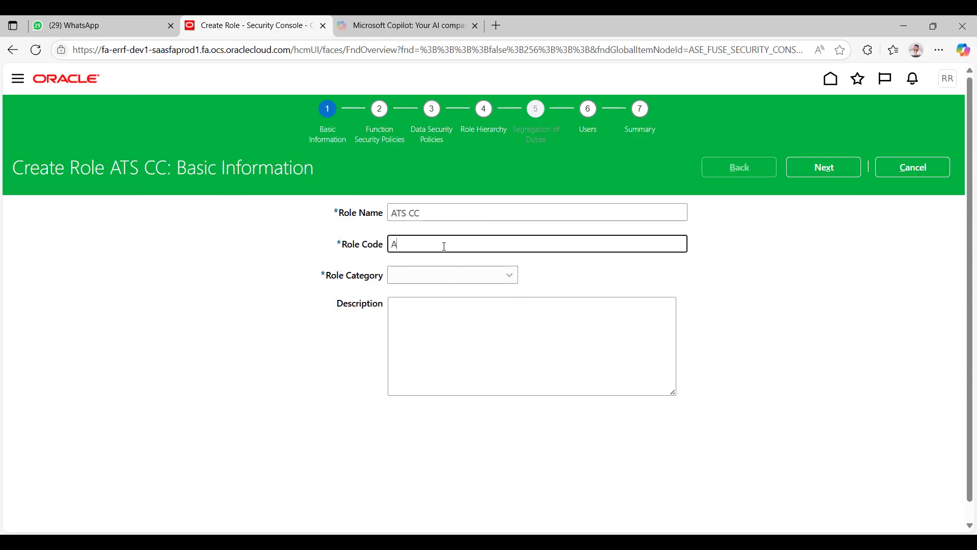
pyautogui.write('TS_CC')
pyautogui.click(750, 288)
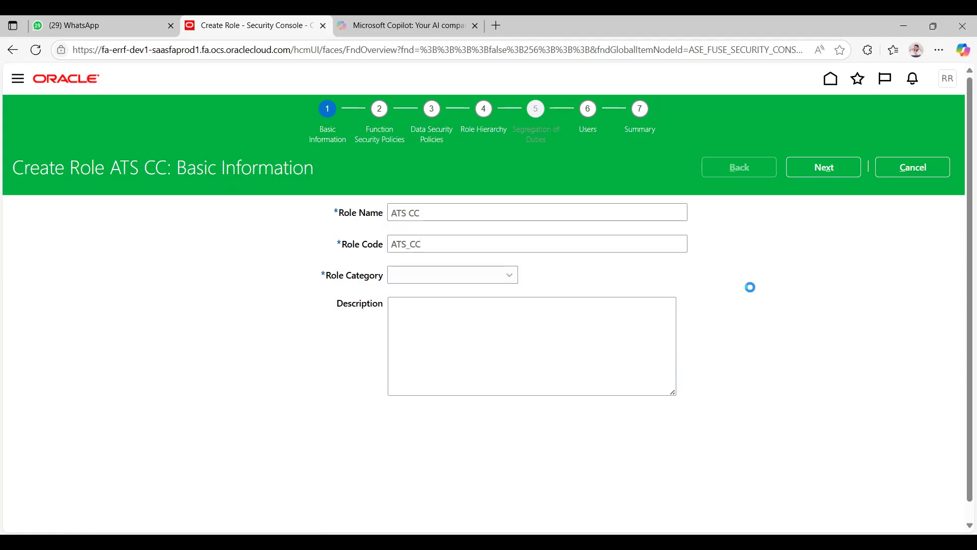
# Step: Set the new role's category to Financials - Job Roles
pyautogui.click(445, 275)
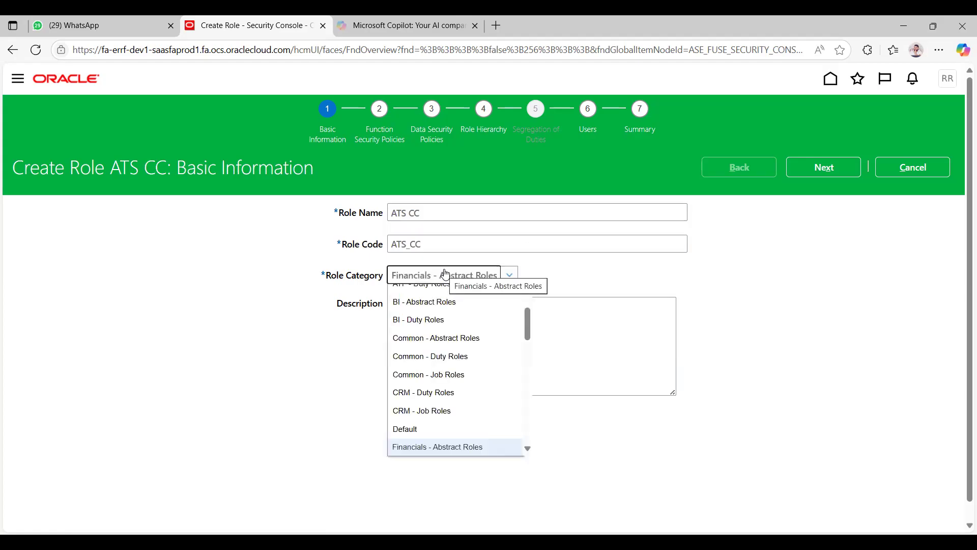
pyautogui.press('Down')
pyautogui.press('Down')
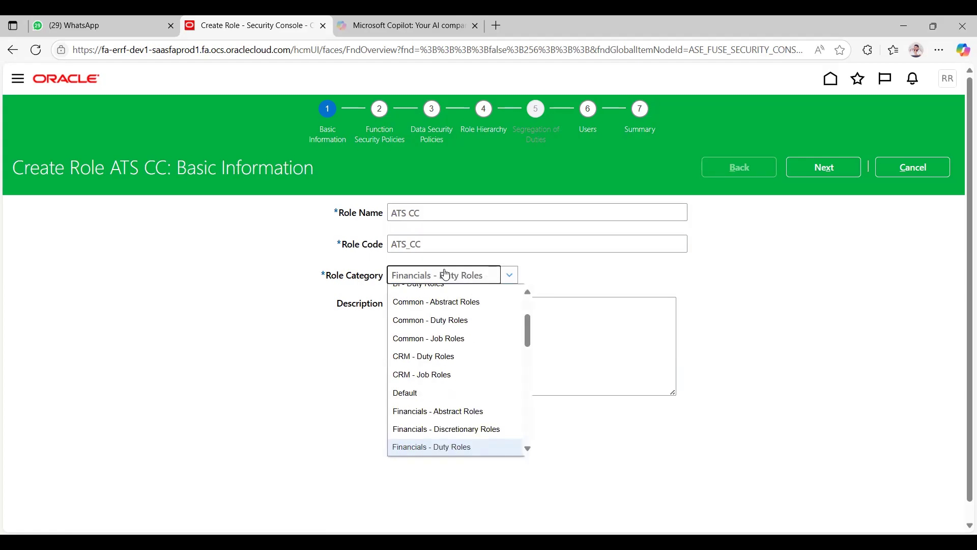
pyautogui.press('Down')
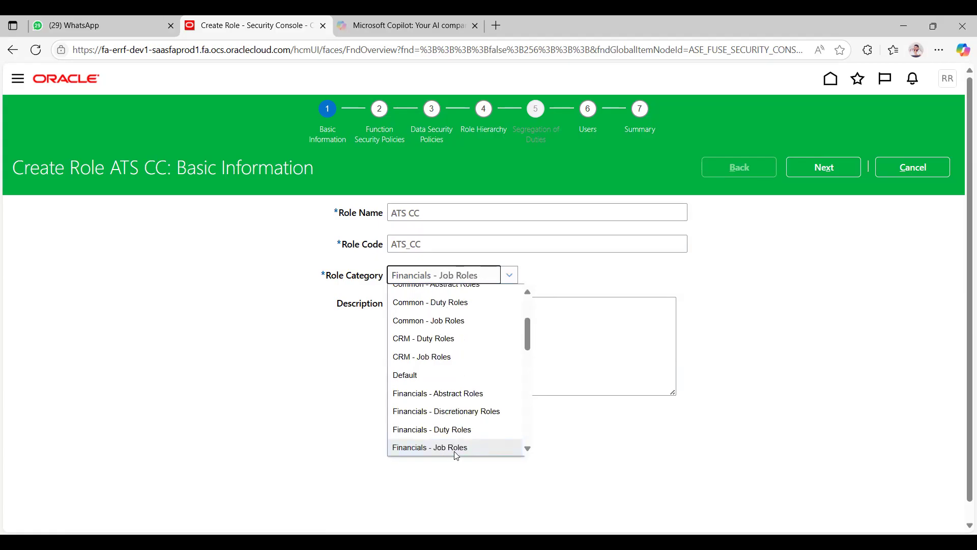
pyautogui.click(454, 448)
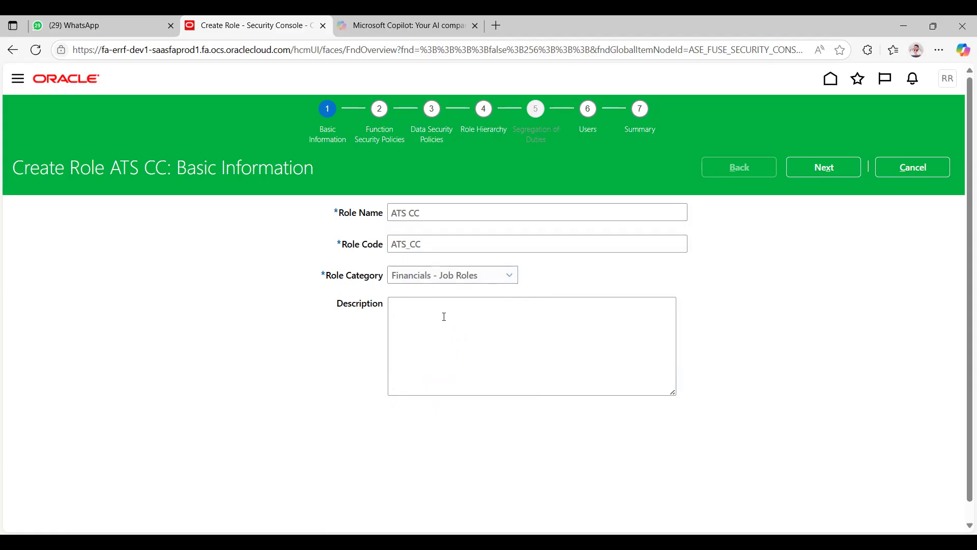
# Step: Copy the role code ATS_CC into the new role's description
pyautogui.click(345, 249)
pyautogui.hotkey('ctrl', 'c')
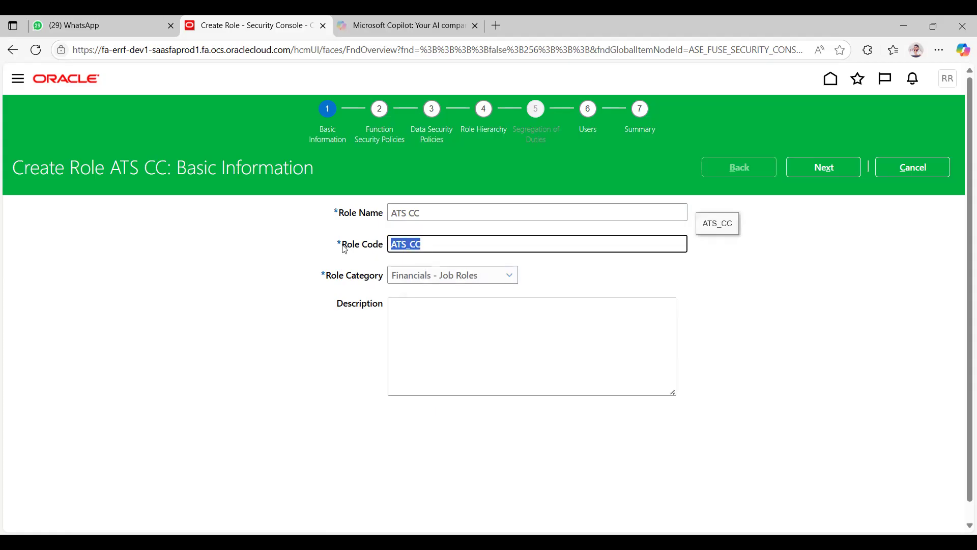
pyautogui.click(441, 315)
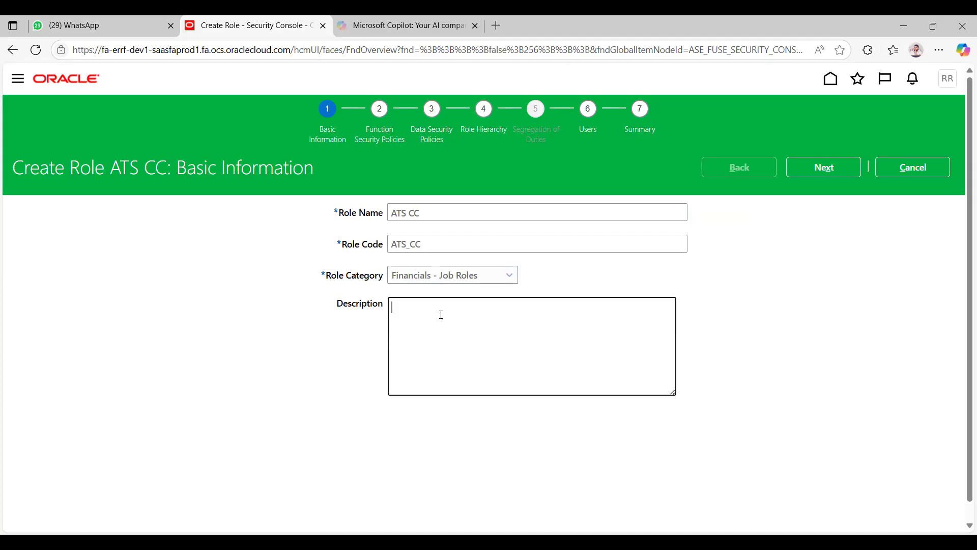
pyautogui.hotkey('ctrl', 'v')
pyautogui.click(794, 313)
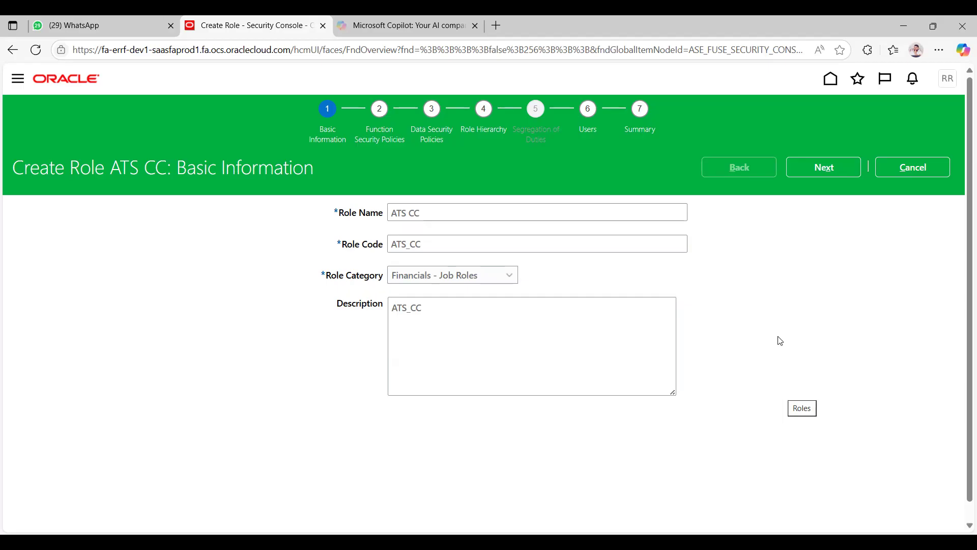
# Step: Advance past the function and data security policies to the role hierarchy stage without adding any policy
pyautogui.click(820, 165)
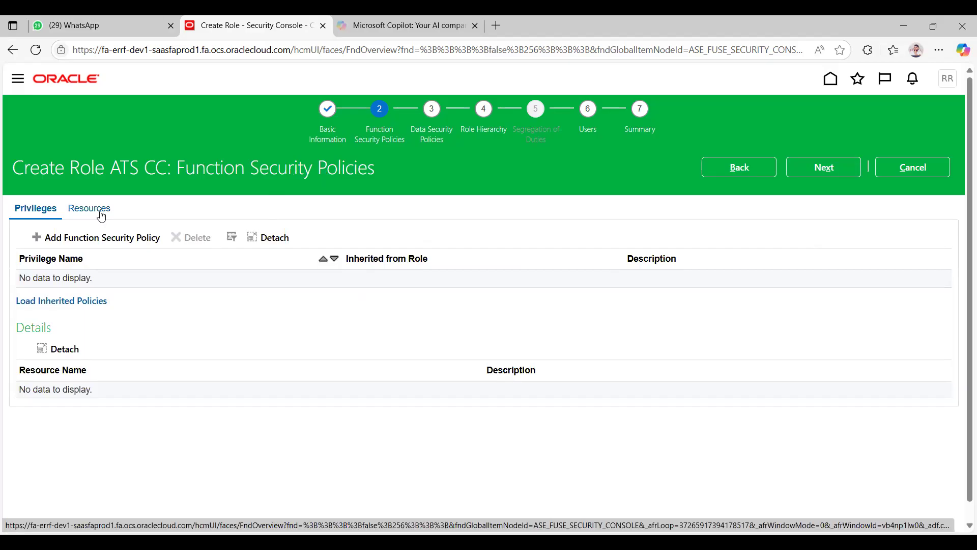
pyautogui.click(823, 168)
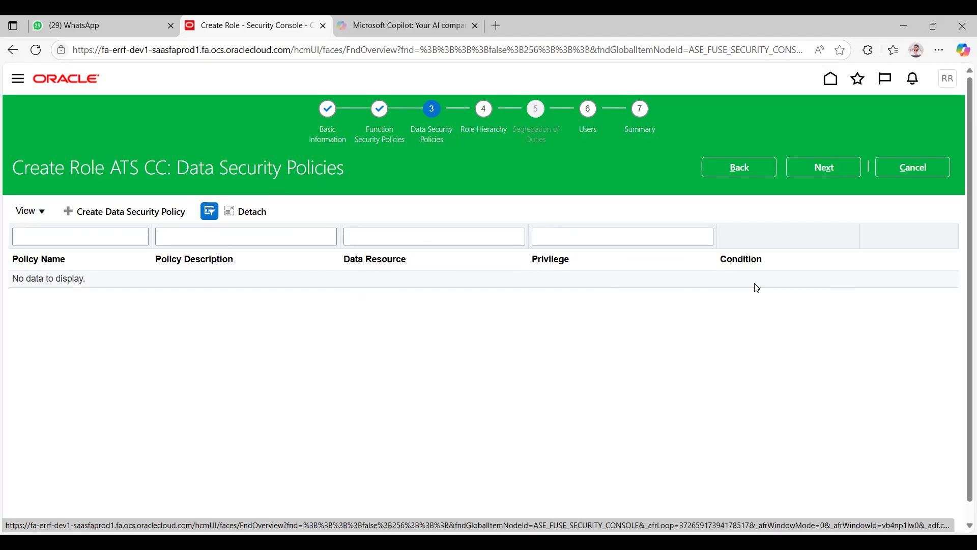
pyautogui.click(112, 214)
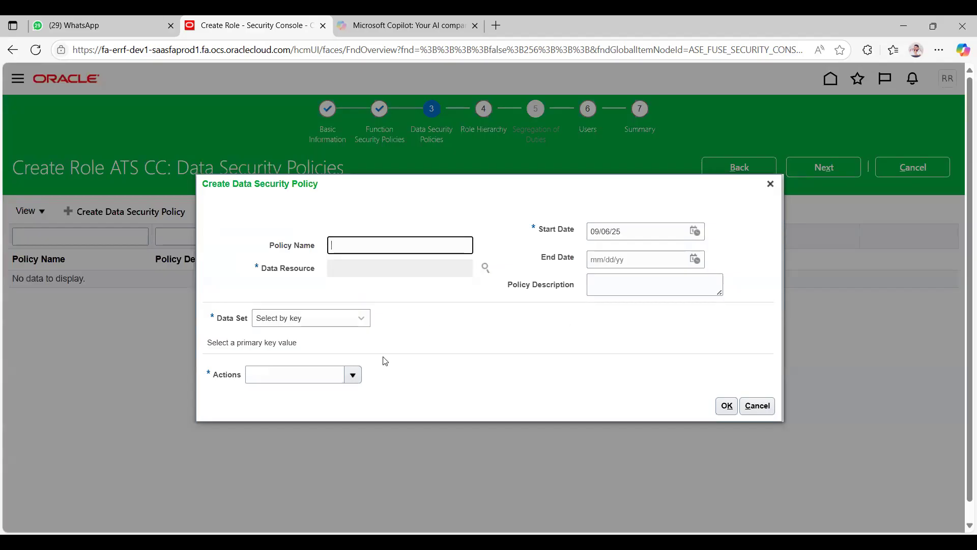
pyautogui.click(765, 405)
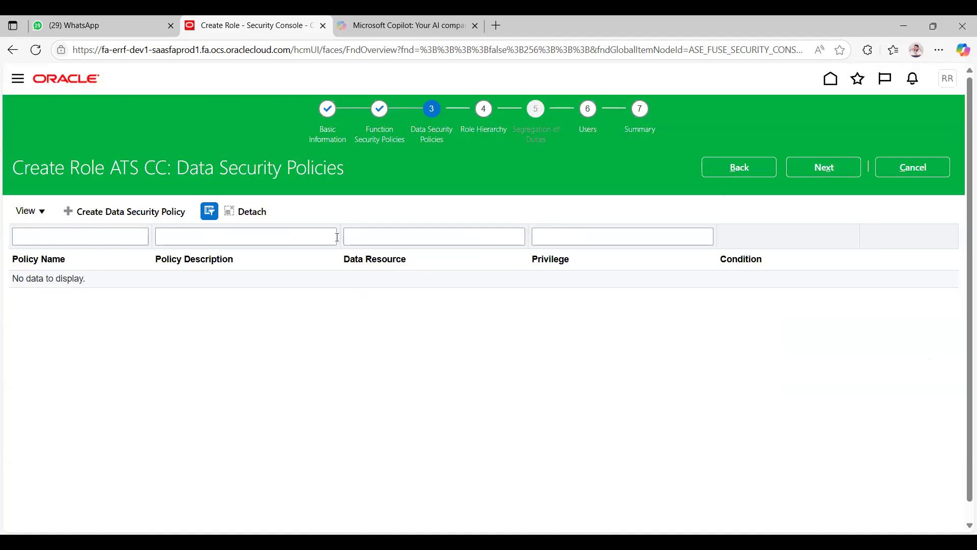
pyautogui.click(817, 179)
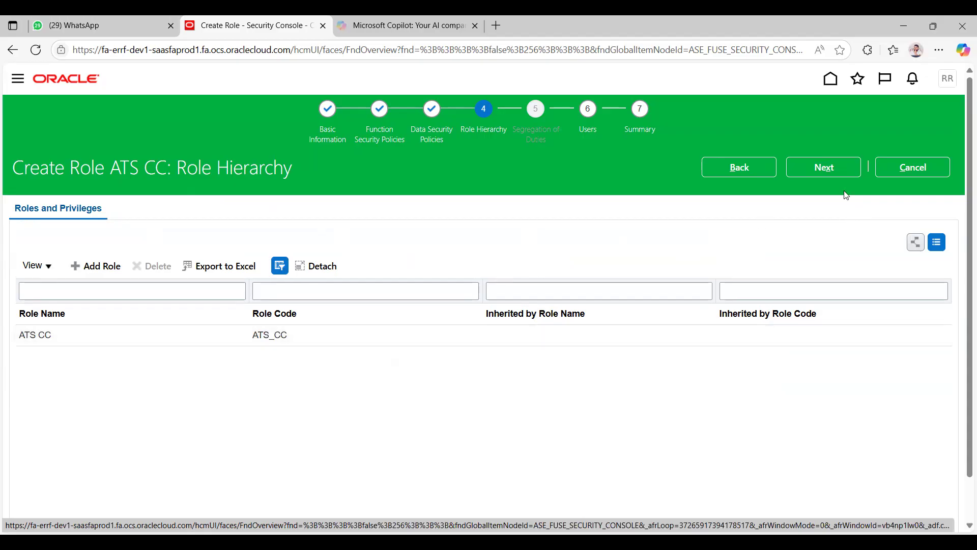
# Step: Assign the Inspire Cloud Technologies user account to the ATS CC role without adding inherited roles, and save the new role
pyautogui.click(823, 171)
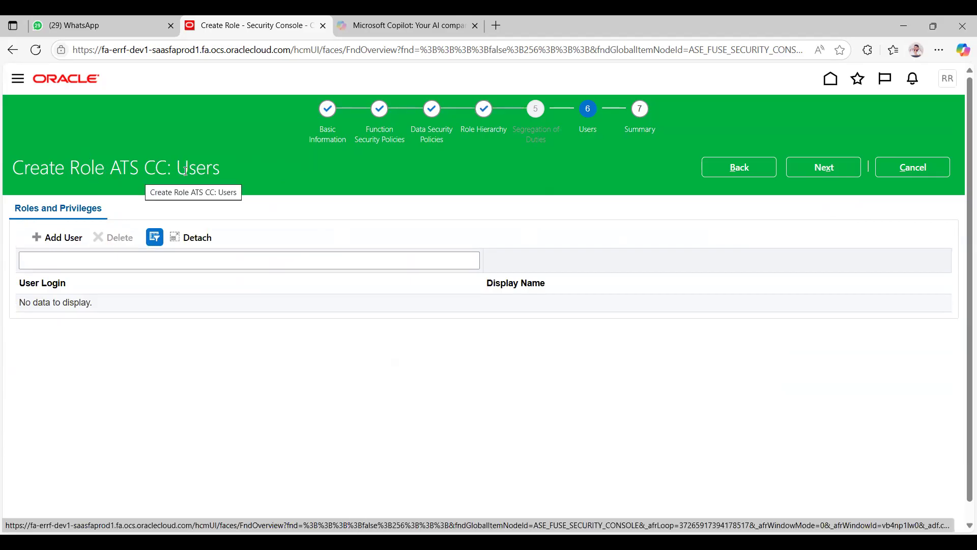
pyautogui.click(52, 237)
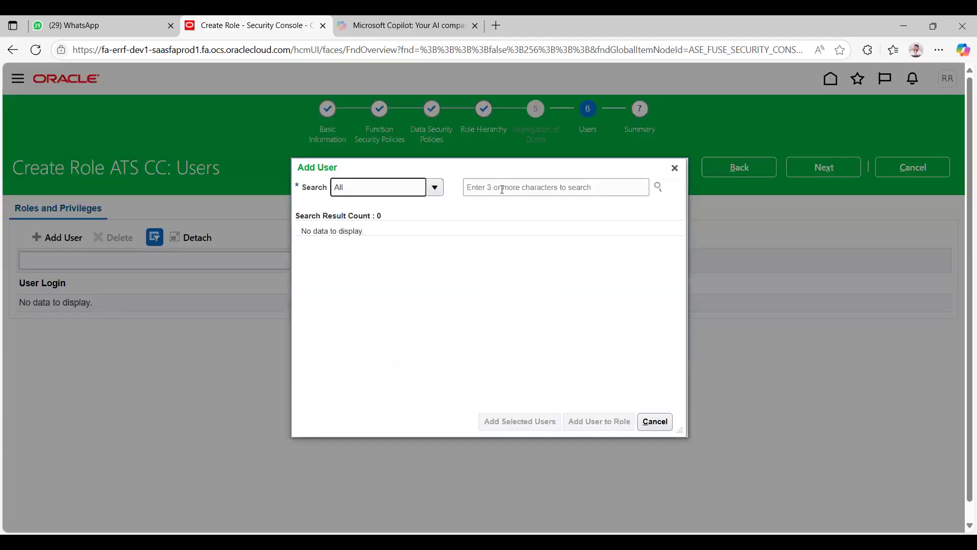
pyautogui.click(502, 189)
pyautogui.write('Rami')
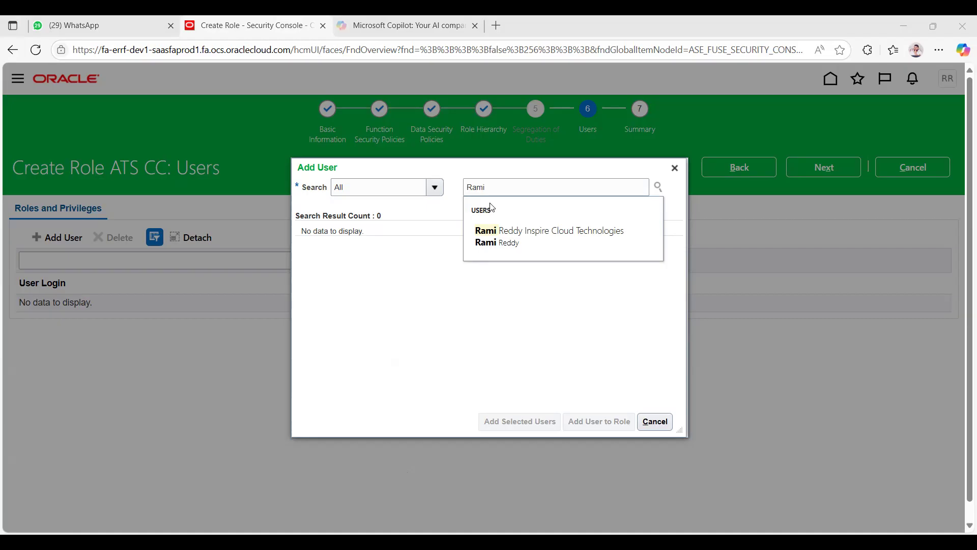
pyautogui.click(497, 231)
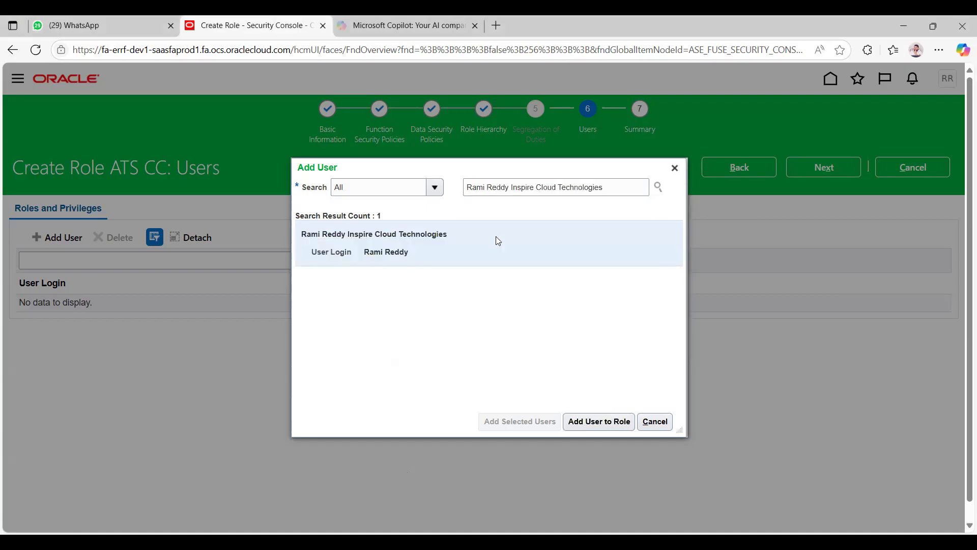
pyautogui.click(596, 429)
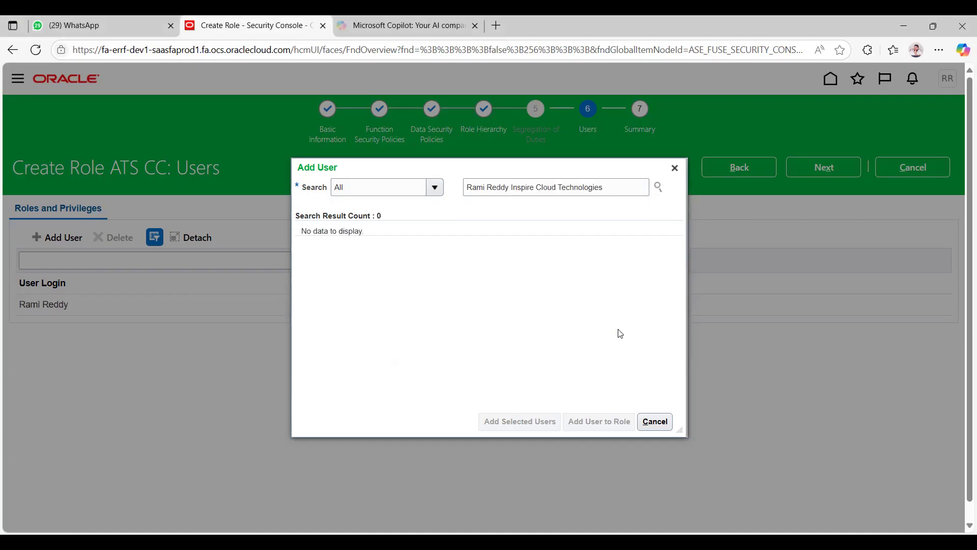
pyautogui.click(674, 167)
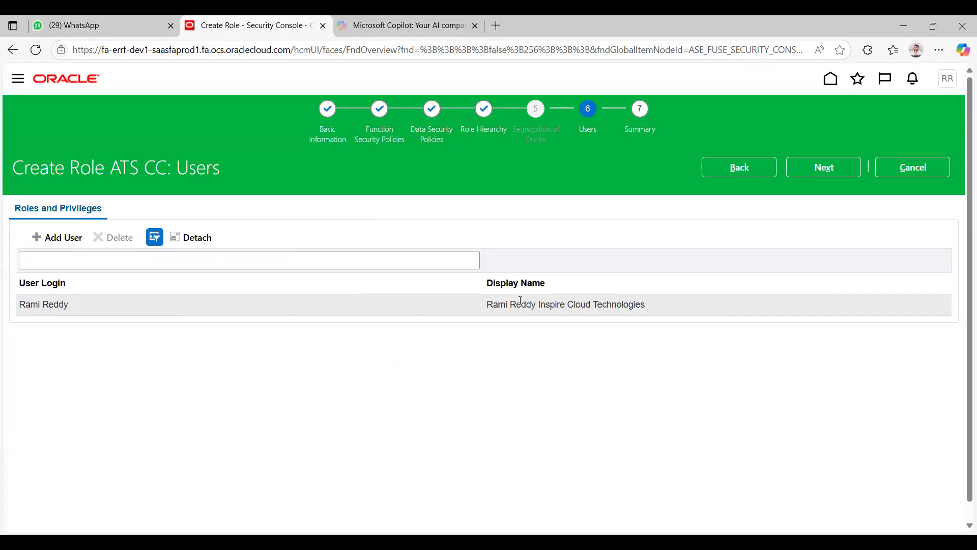
pyautogui.click(834, 163)
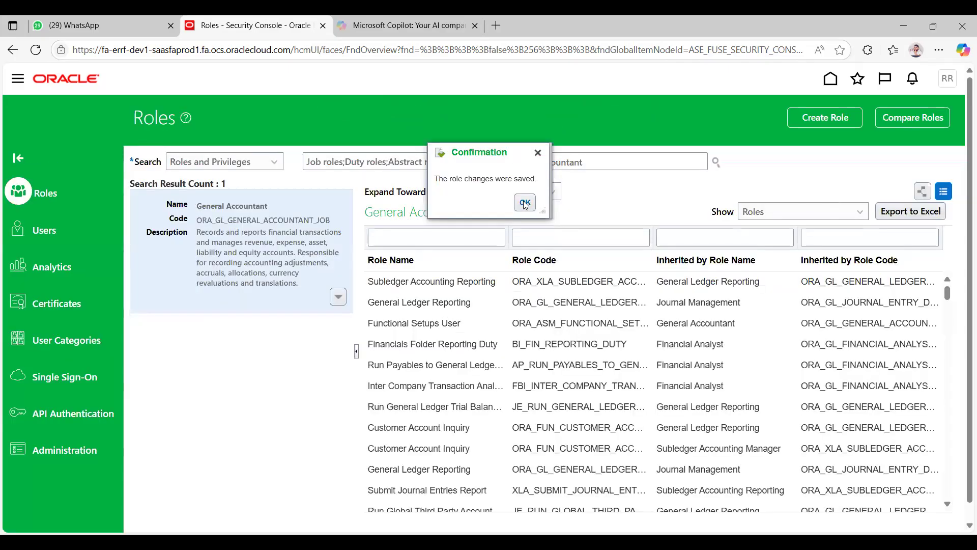
pyautogui.click(525, 203)
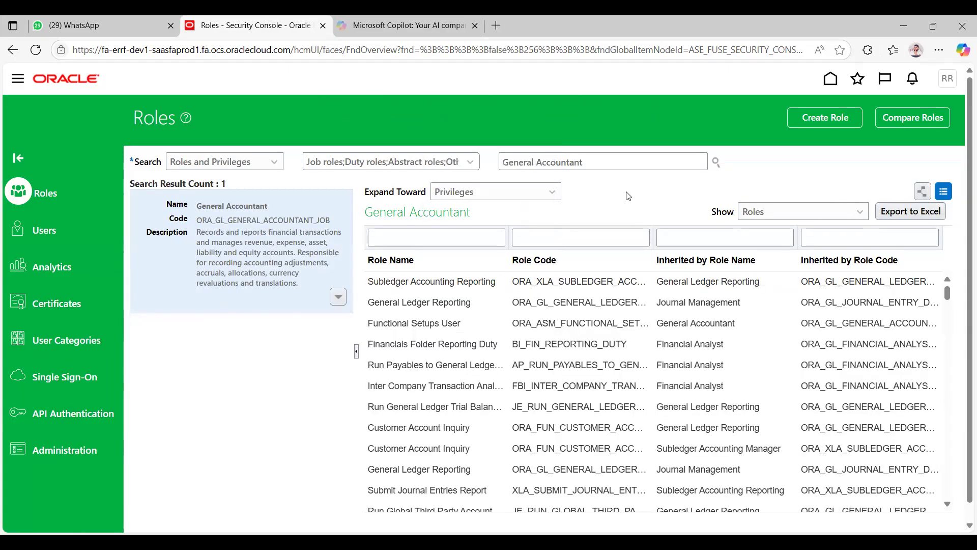
# Step: Search the roles and privileges for ATS to find the new role
pyautogui.tripleClick(505, 164)
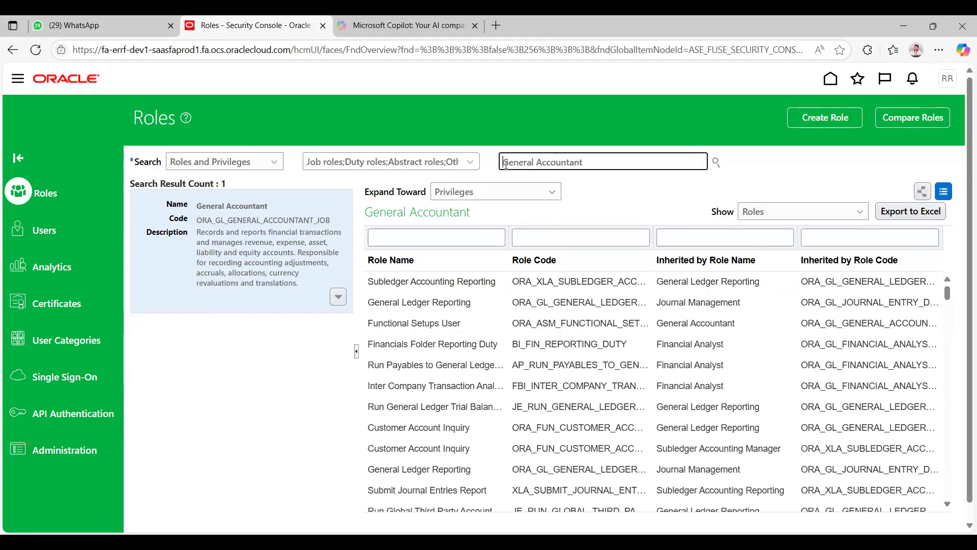
pyautogui.write('ATC')
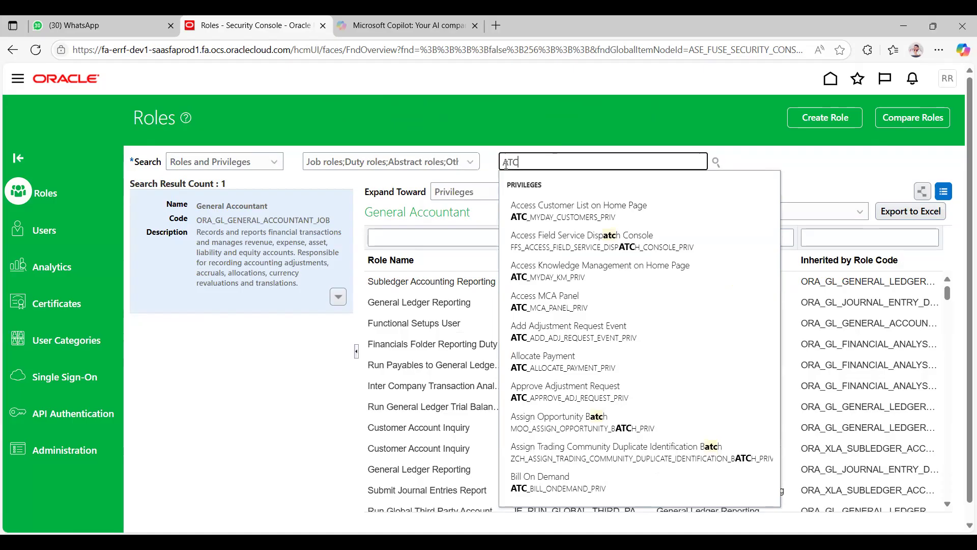
pyautogui.press('BackSpace')
pyautogui.write('S')
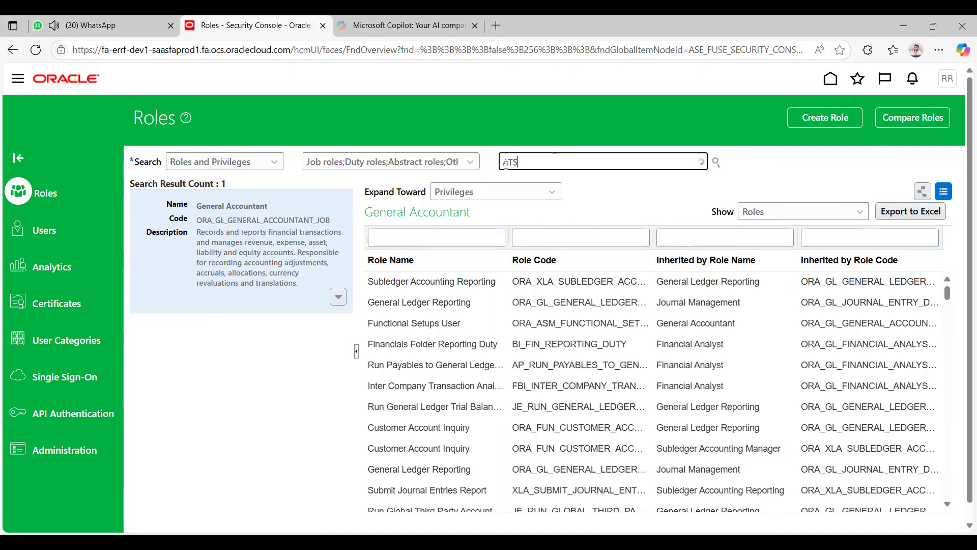